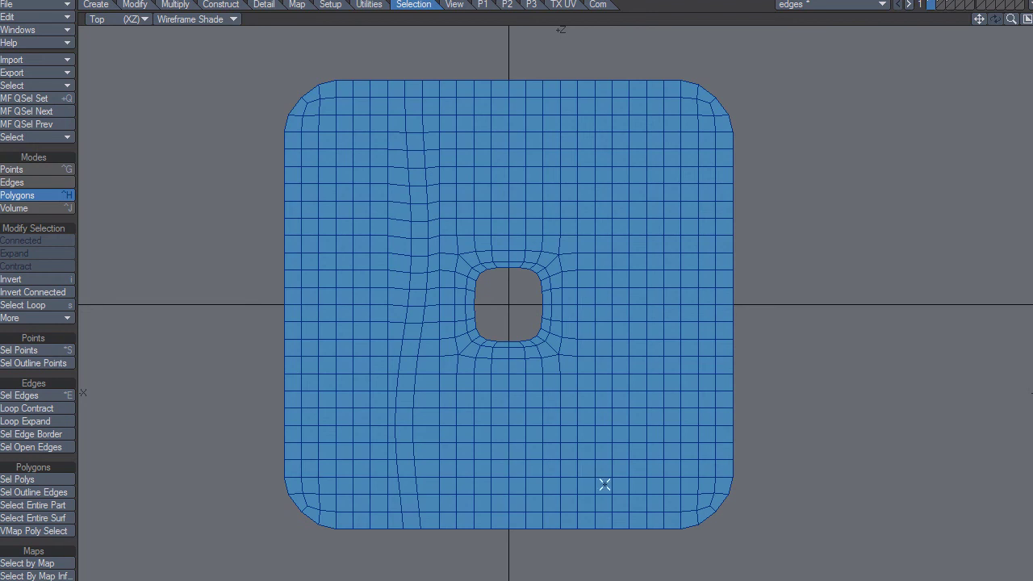
Select a polygon path from the bottom polygon to the upper-left one, then clear it.
mouse_move(604, 485)
mouse_down()
mouse_move(326, 486)
mouse_move(327, 208)
mouse_up()
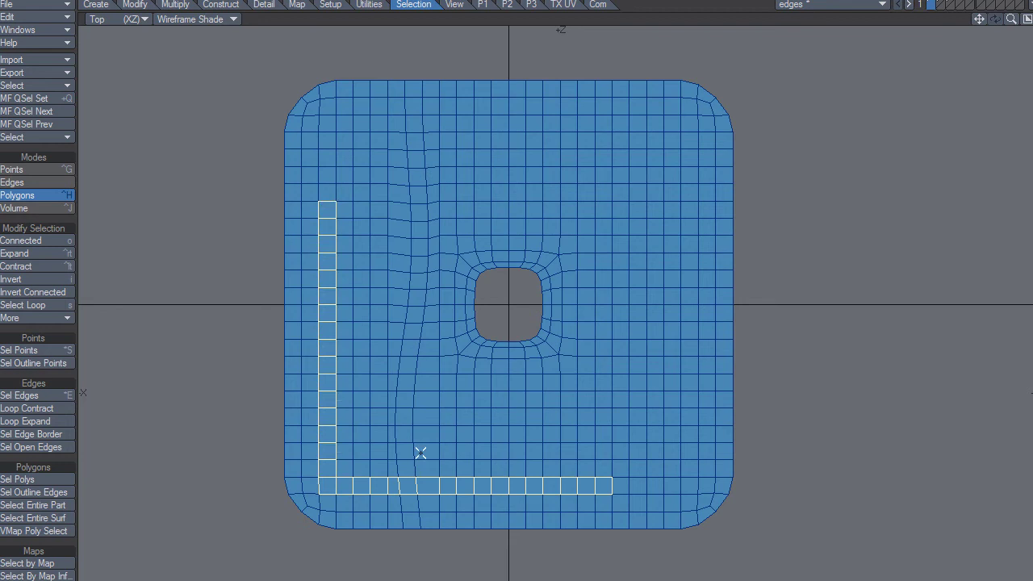
key(slash)
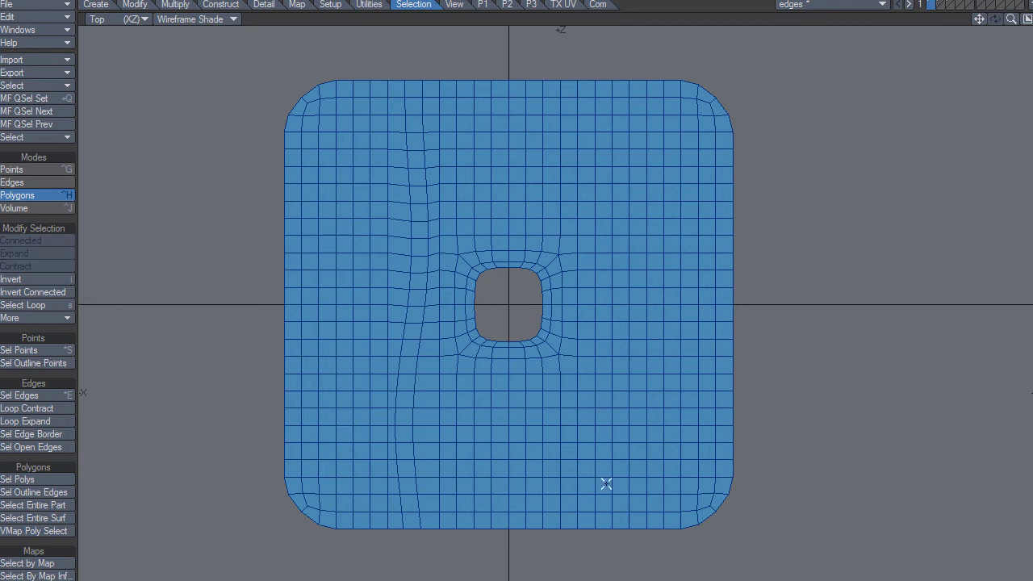
click(606, 483)
click(327, 230)
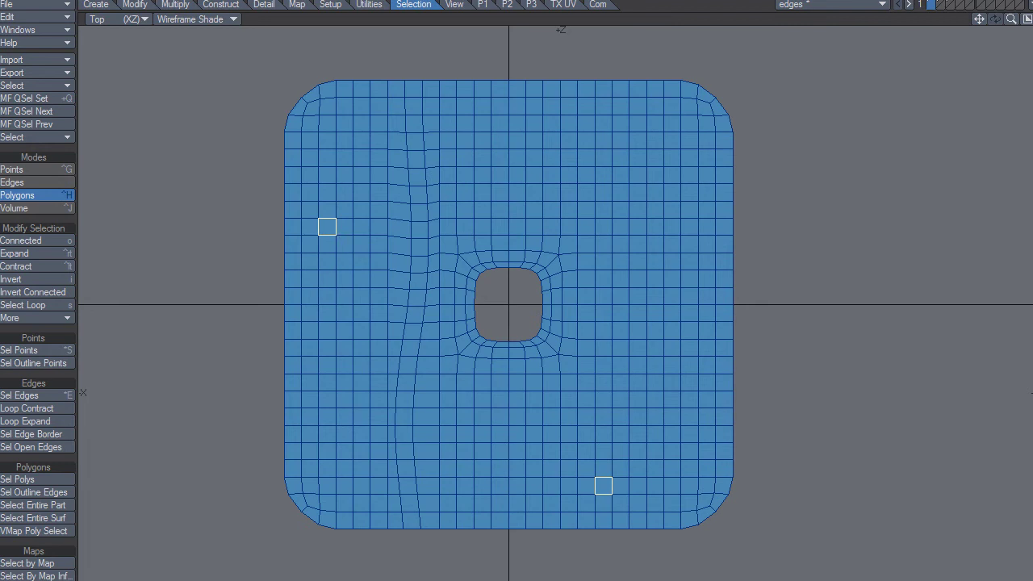
key(s)
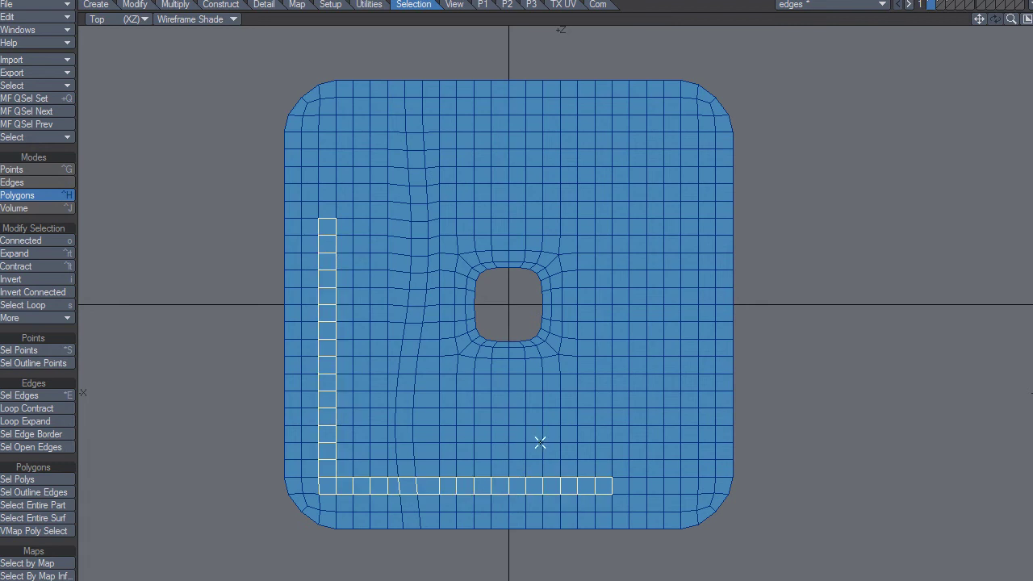
key(slash)
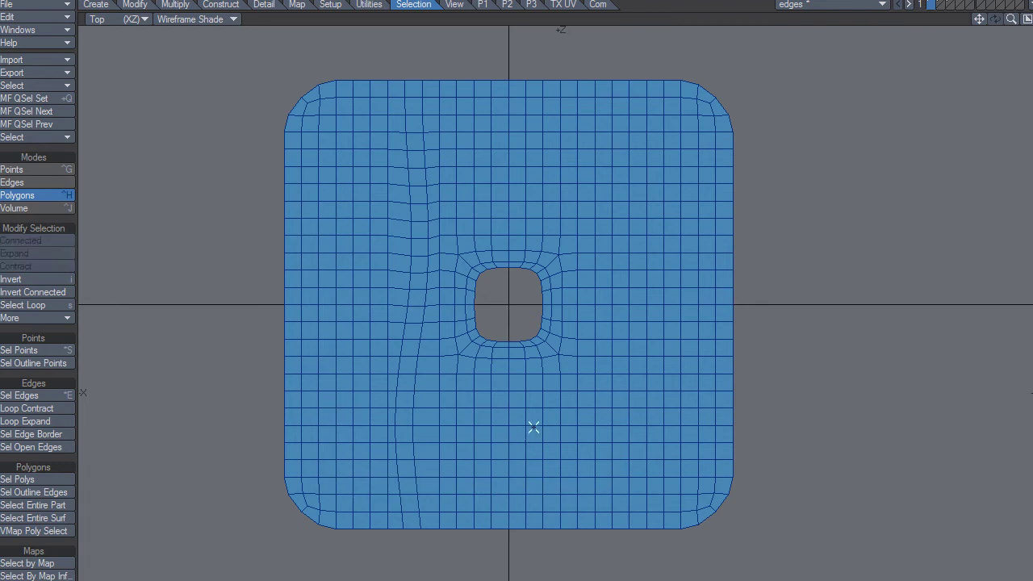
In Points mode, pick a bottom and an upper-left point, then clear the point selection.
key(ctrl+g)
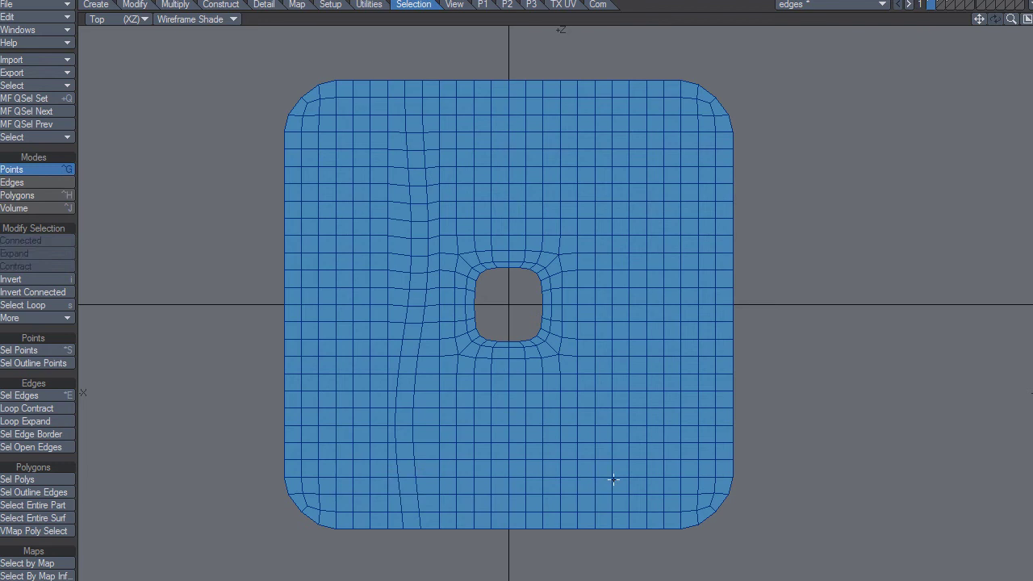
click(611, 476)
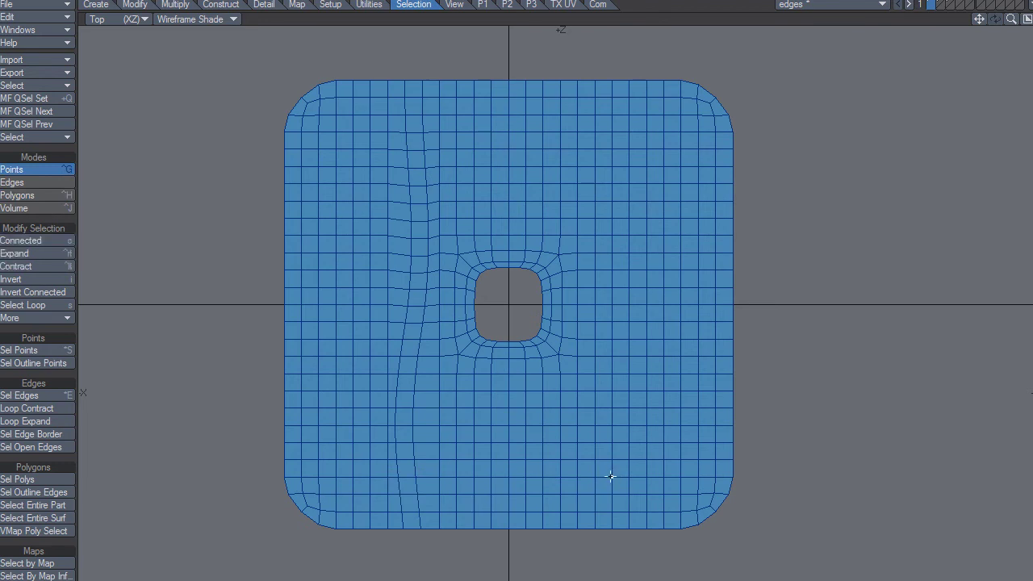
click(318, 236)
key(slash)
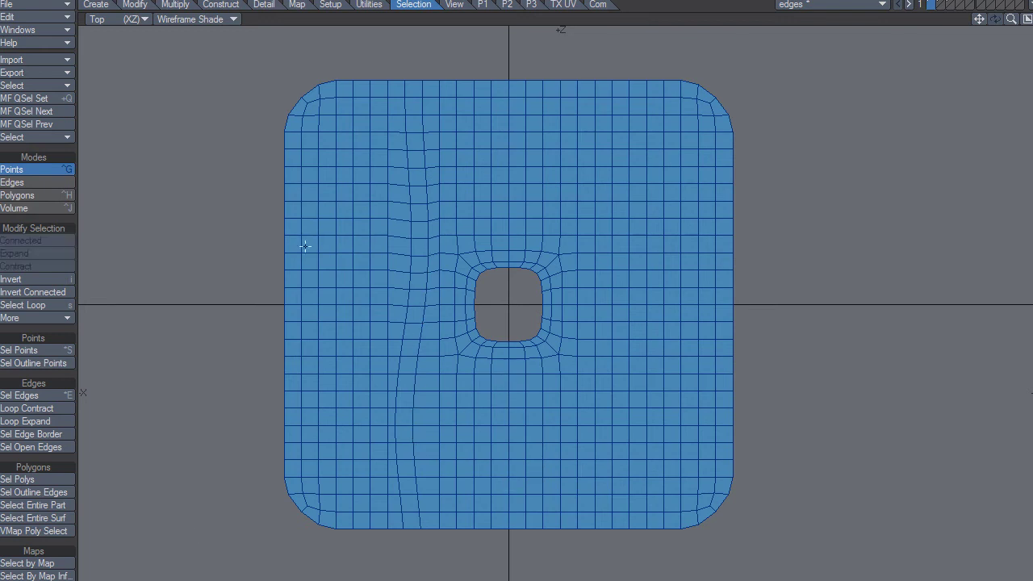
click(318, 236)
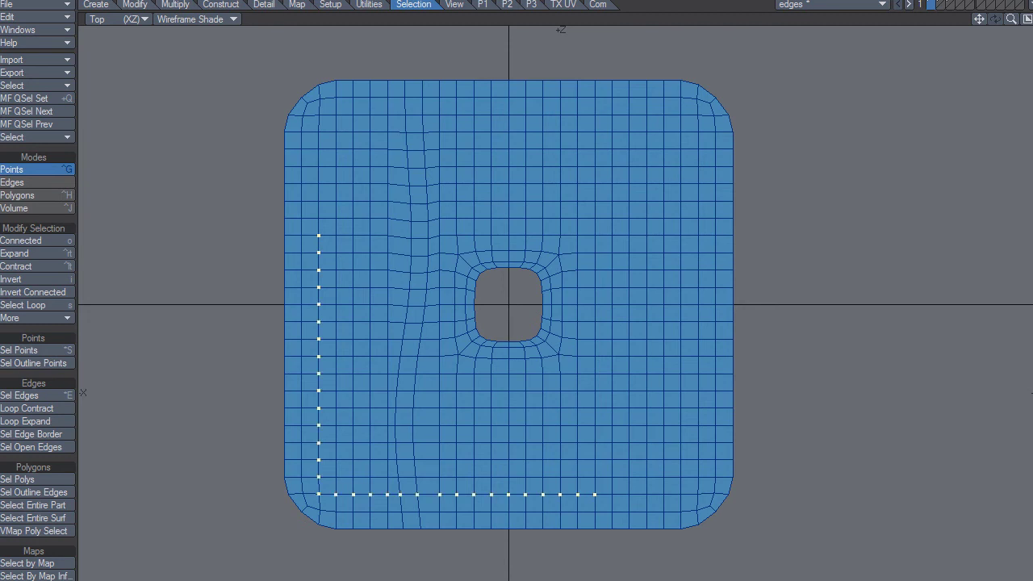
key(slash)
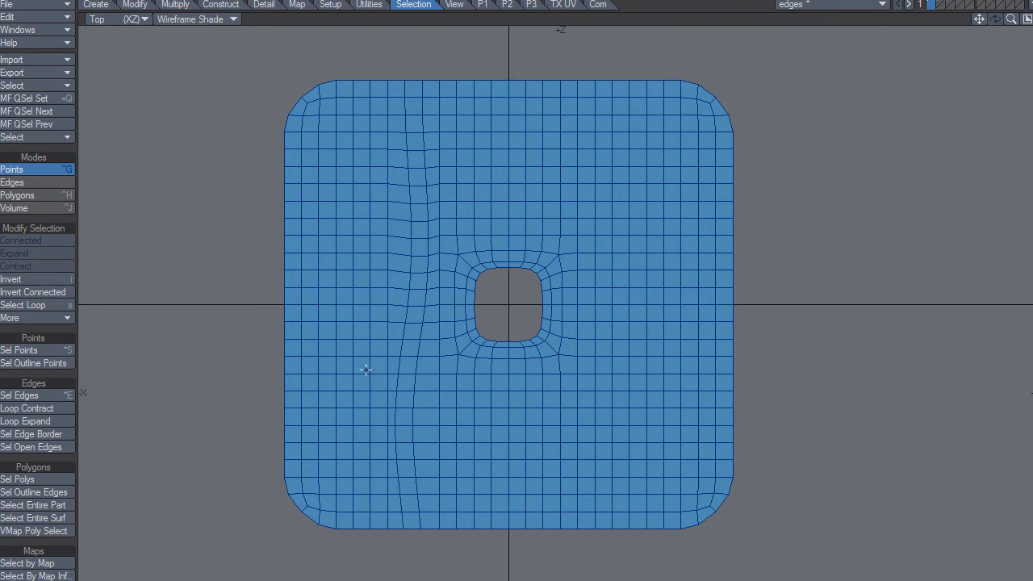
key(space)
click(322, 261)
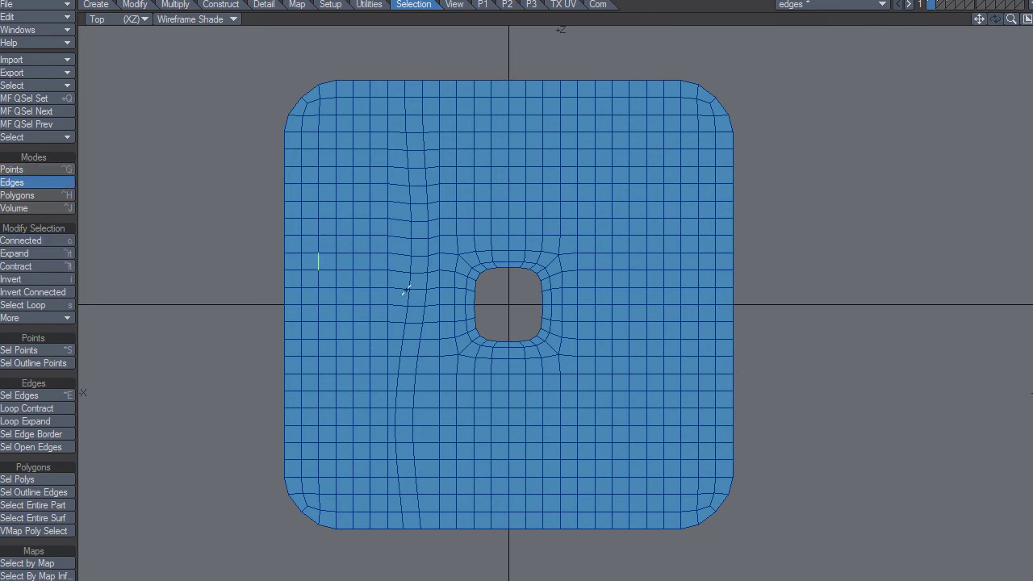
drag(591, 490, 592, 496)
click(601, 484)
key(s)
key(slash)
click(591, 492)
key(s)
key(slash)
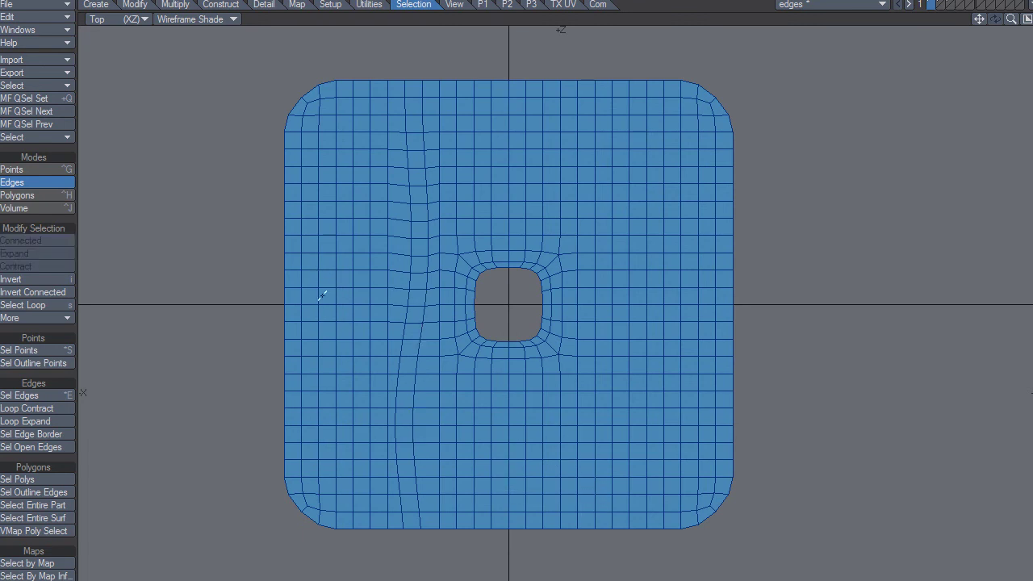
click(322, 277)
click(589, 494)
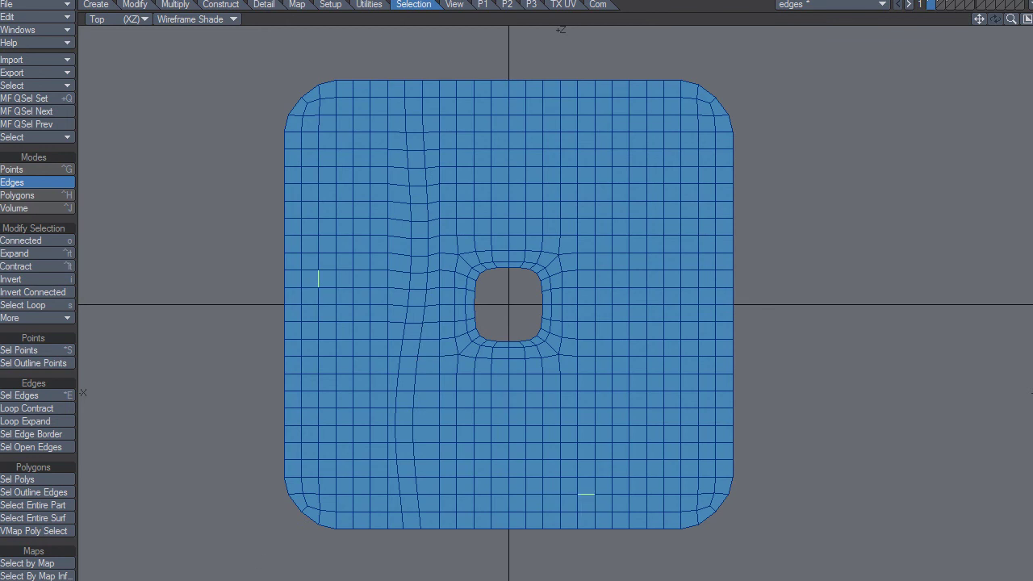
key(s)
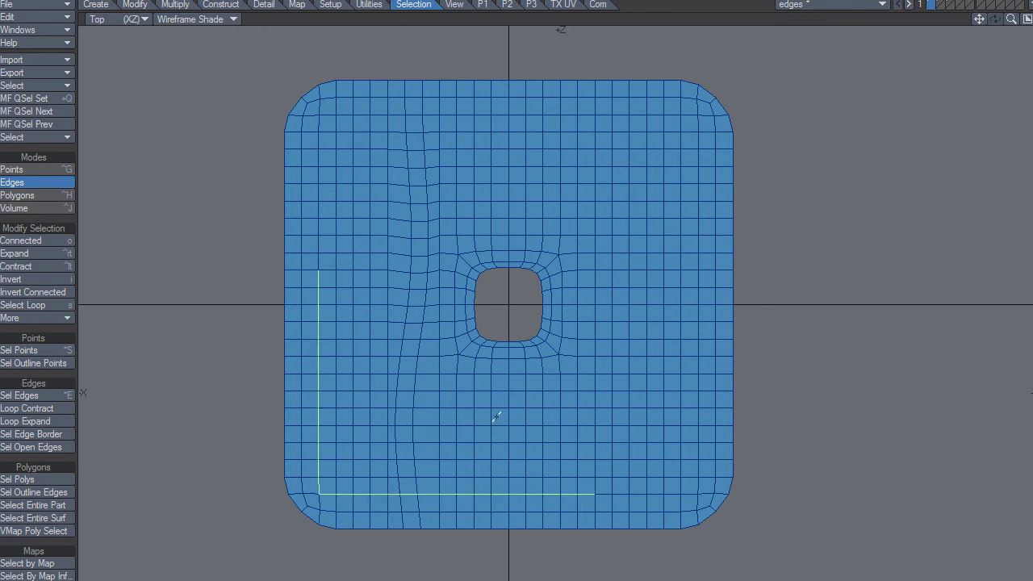
key(slash)
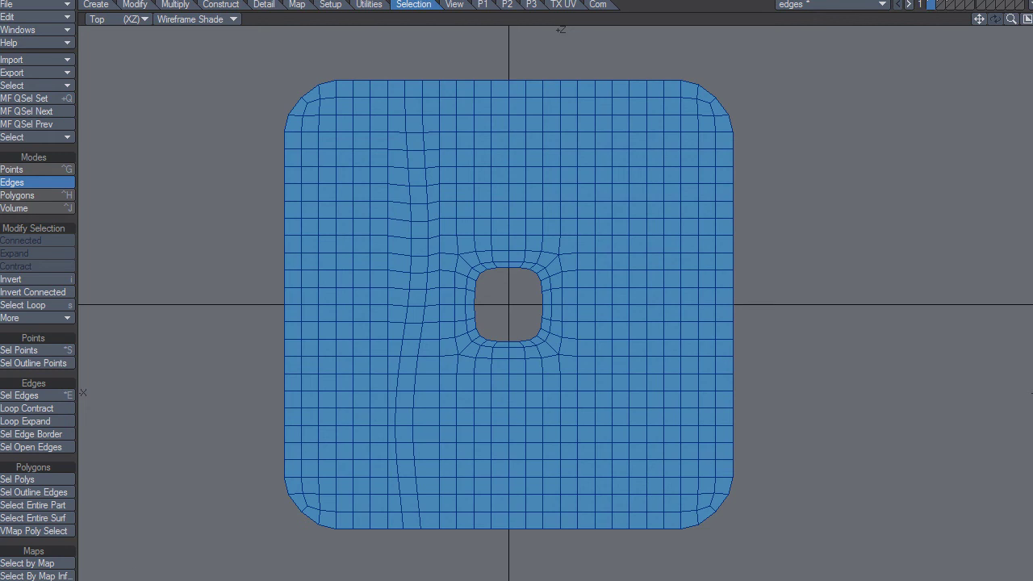
Grow two polygons into the vertical strip left of the hole and delete it.
key(ctrl+h)
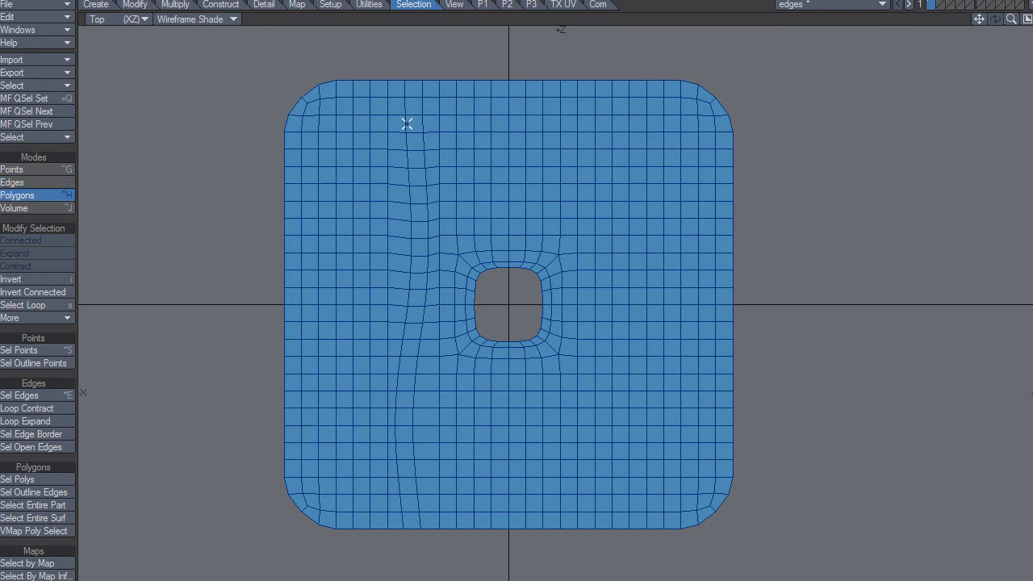
drag(411, 104, 415, 126)
key(s)
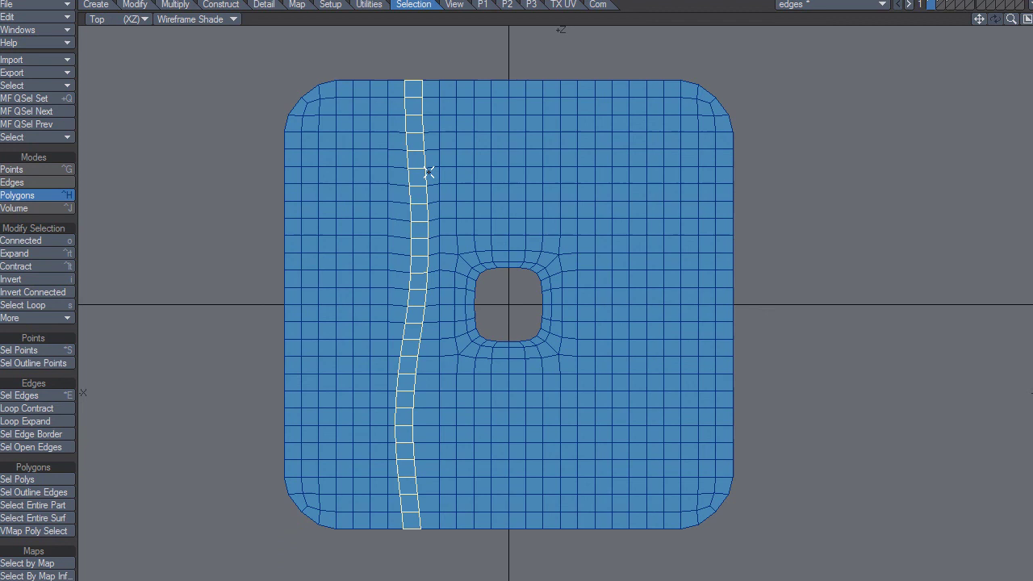
key(Delete)
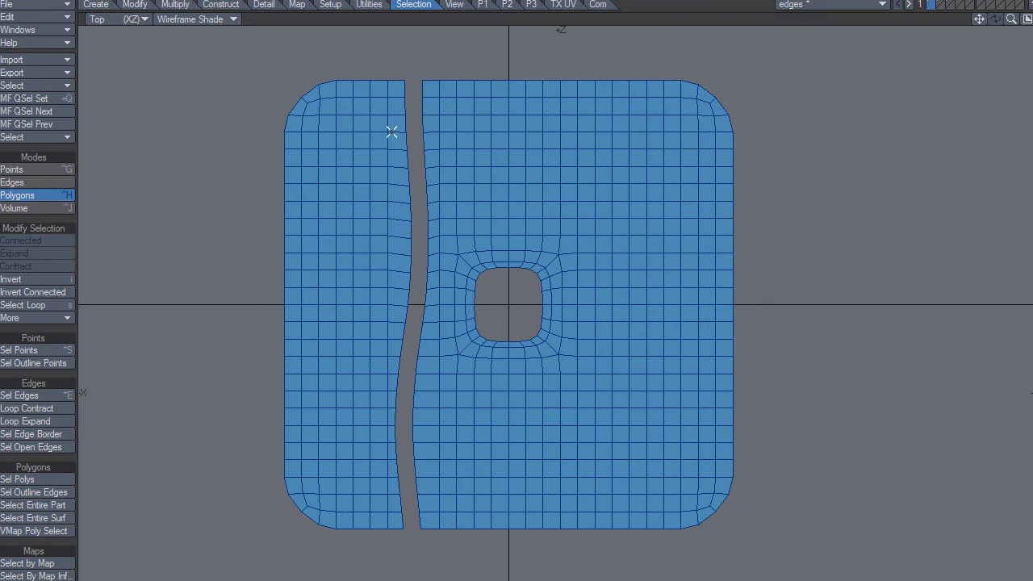
key(space)
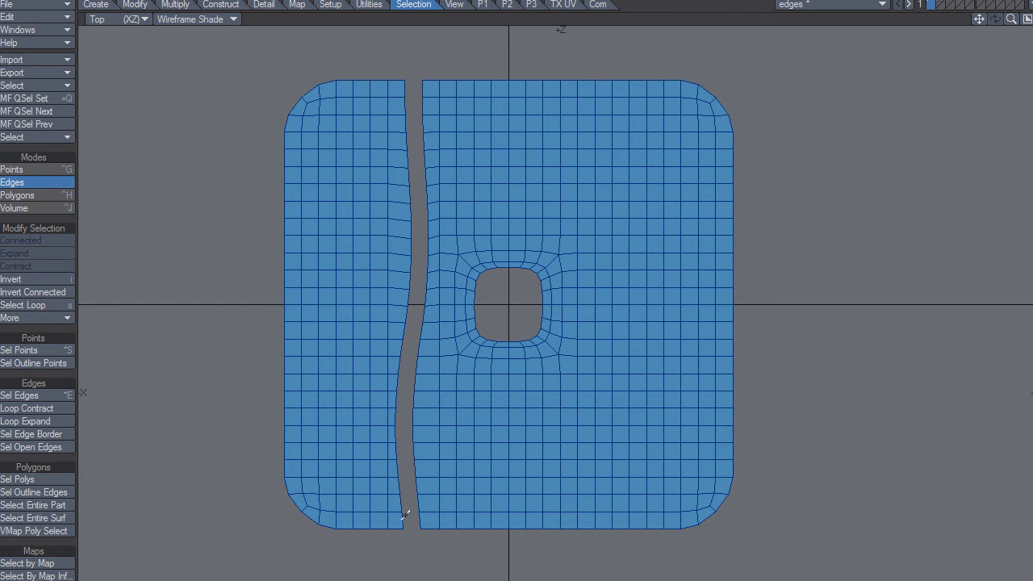
Select the edge paths along both sides of the gap and convert them to points.
click(399, 523)
click(402, 89)
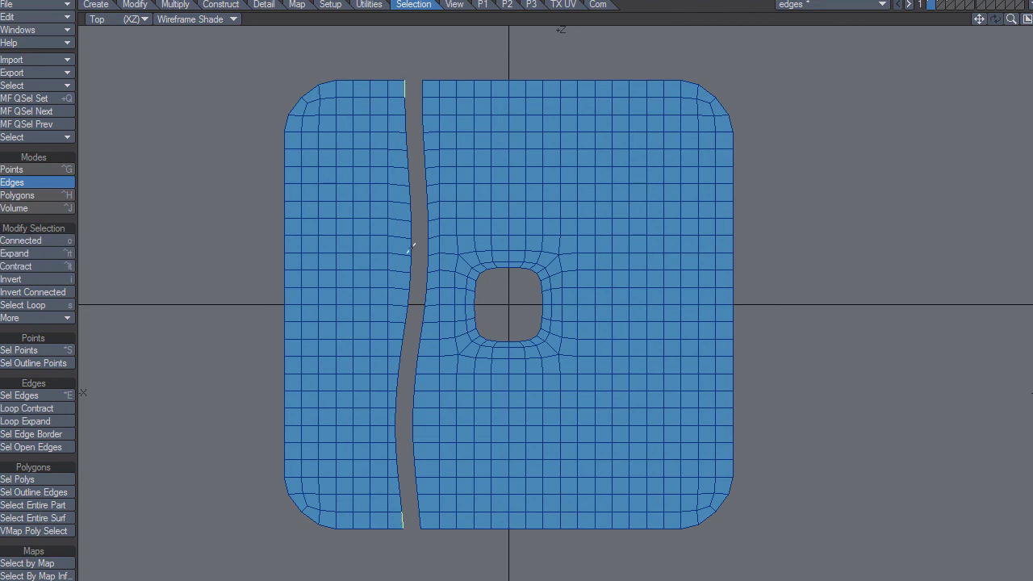
key(s)
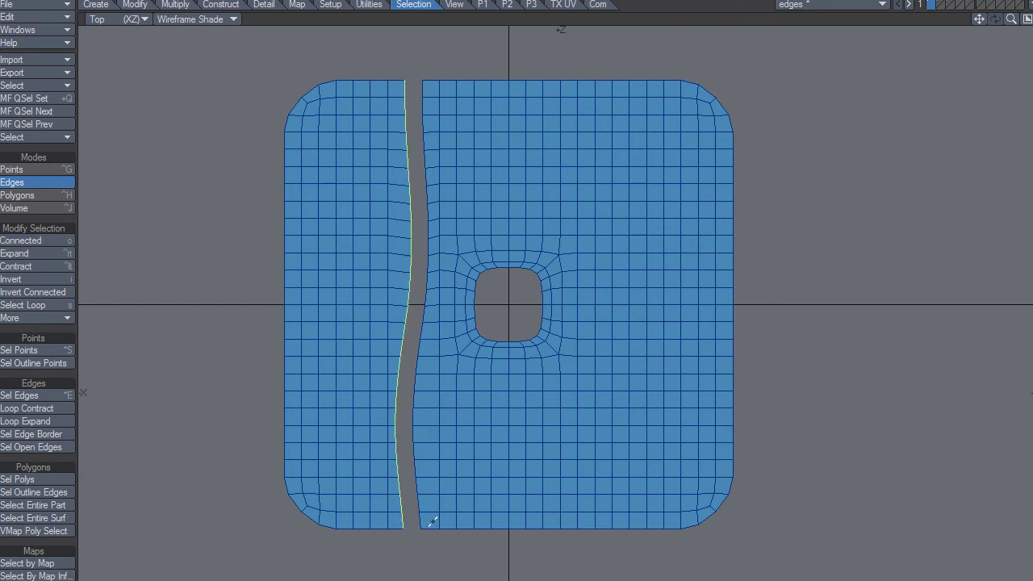
click(422, 521)
key(s)
key(ctrl+g)
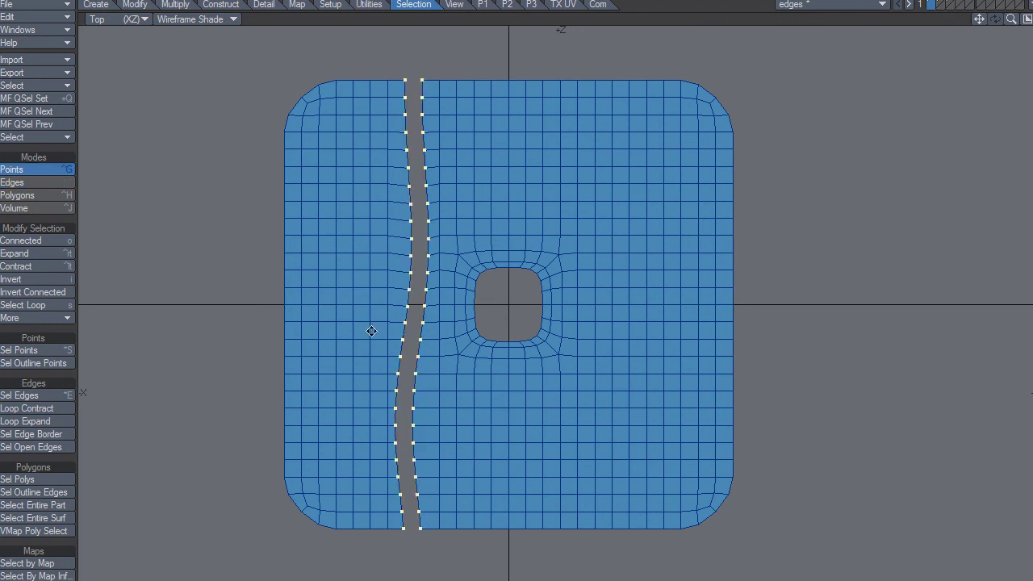
From the P3 tools, bridge the gap with polygons and merge the two point columns.
click(531, 6)
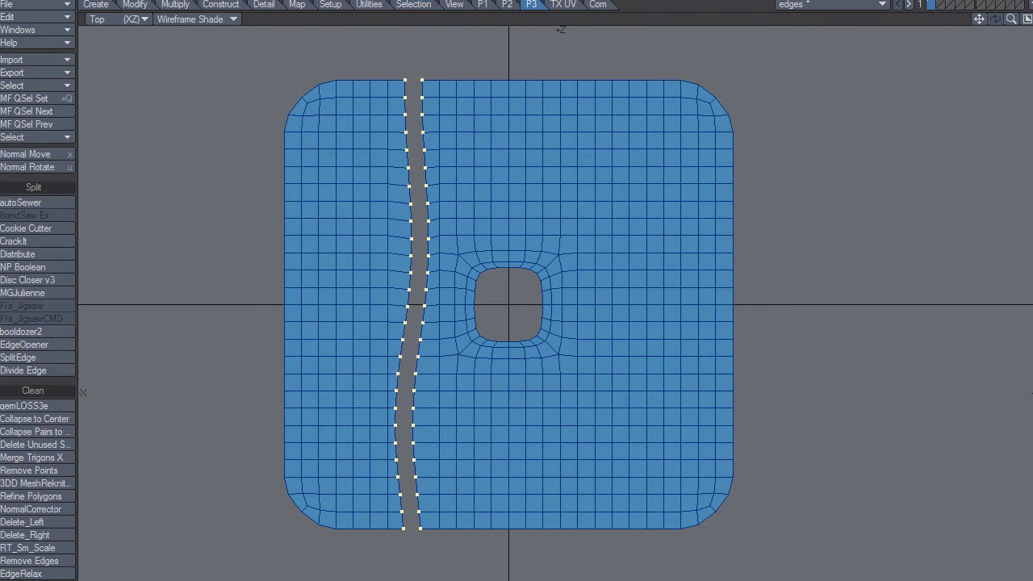
key(ctrl+z)
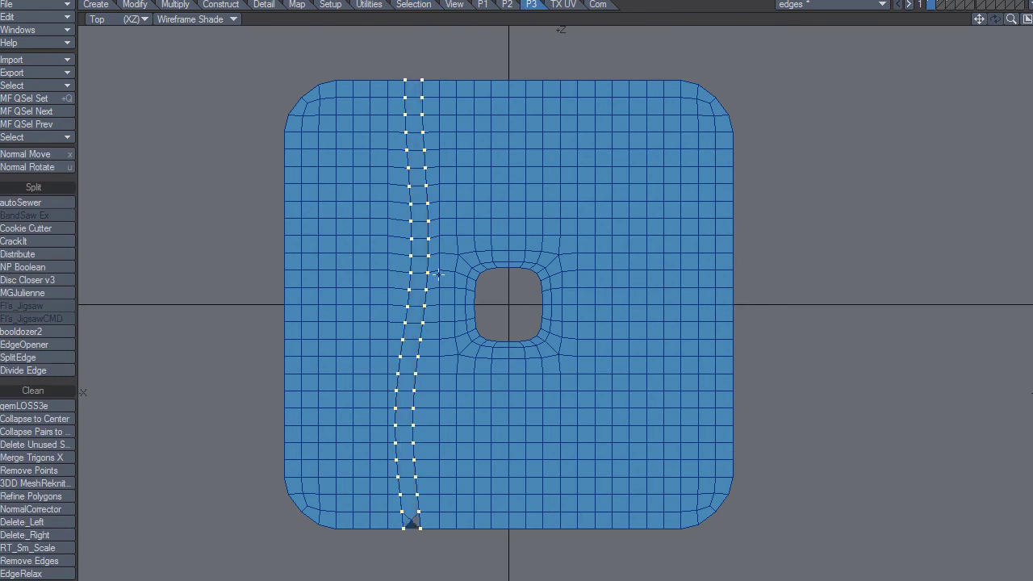
key(m)
Replace the bottom seam polygon with two new polygons filling the notch.
click(410, 523)
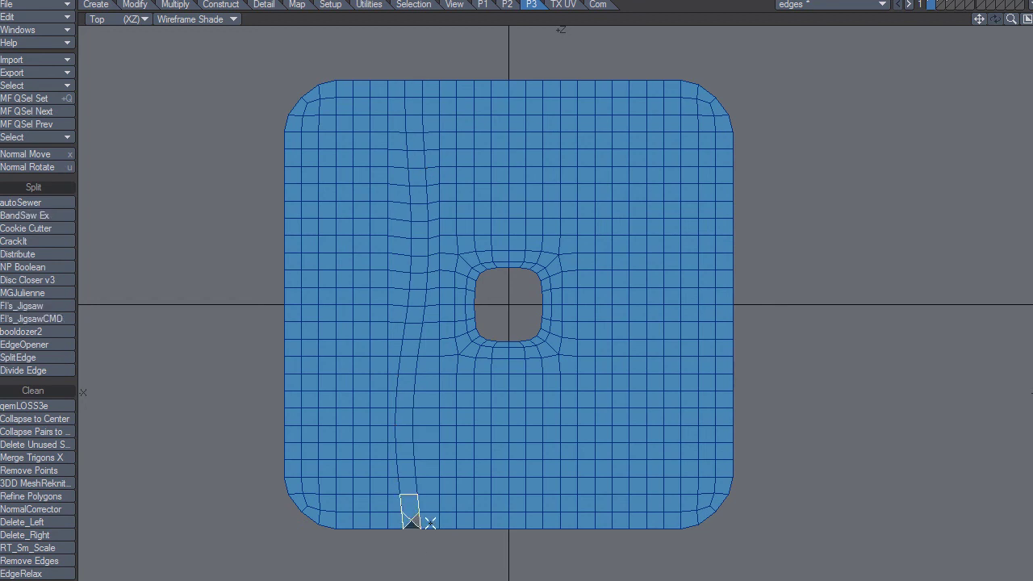
key(Delete)
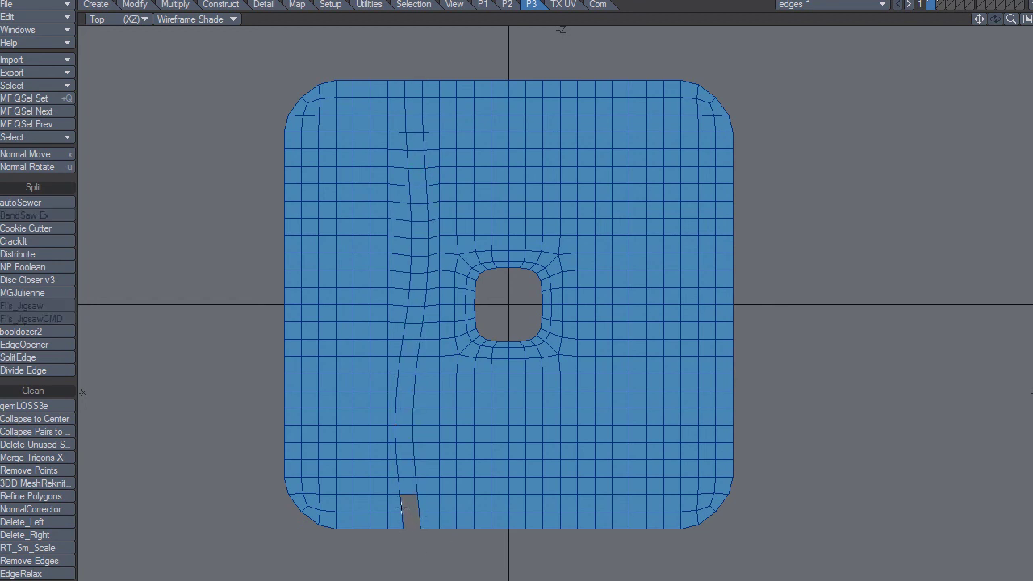
right_drag(402, 507, 422, 513)
key(p)
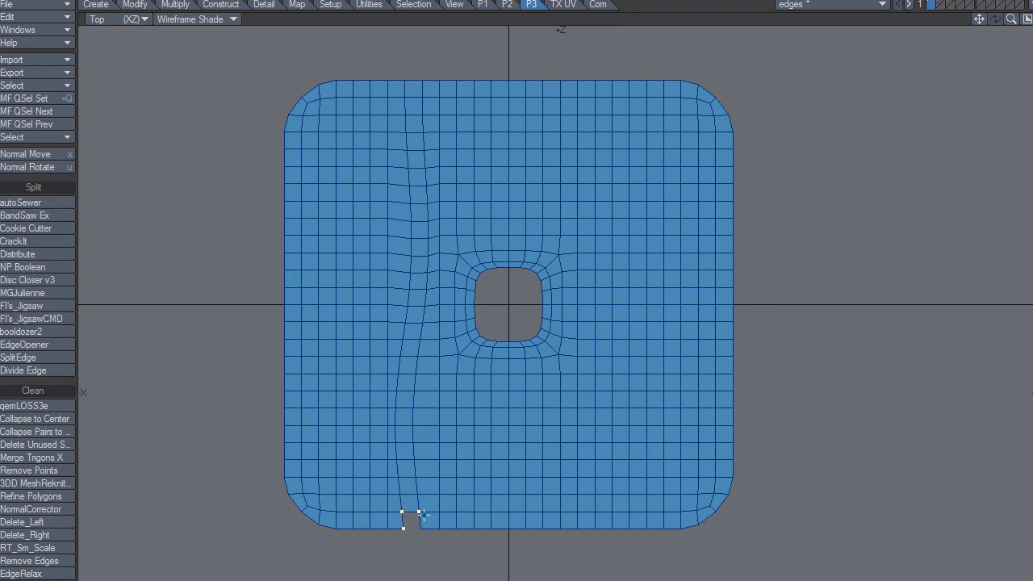
key(p)
Show the Selection tab's Modes and selection tool groups.
click(413, 5)
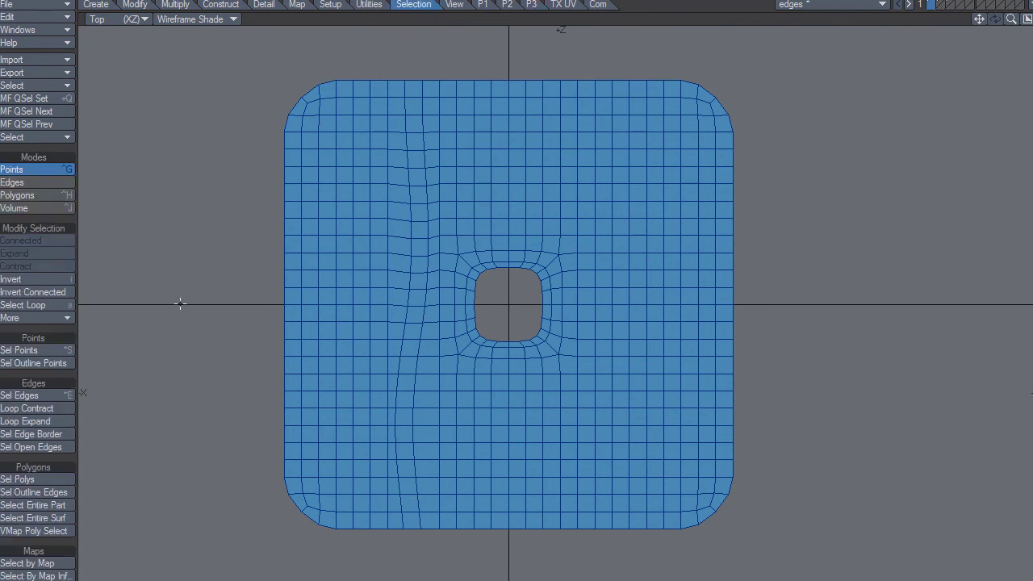